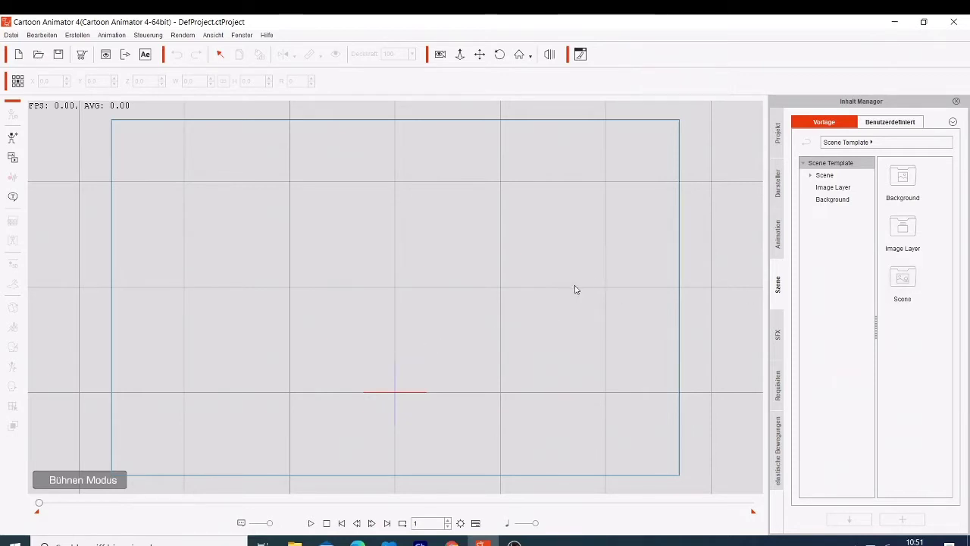
- Load the Classroom_01 template from the Scene folder onto the stage as the backdrop
{"action": "double_click", "coordinate": [900, 281]}
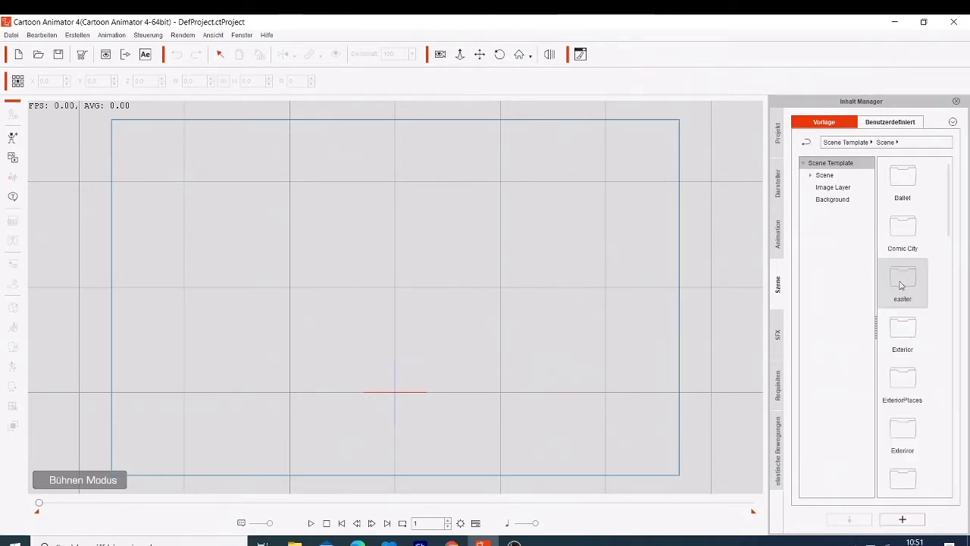
{"action": "left_click", "coordinate": [880, 297]}
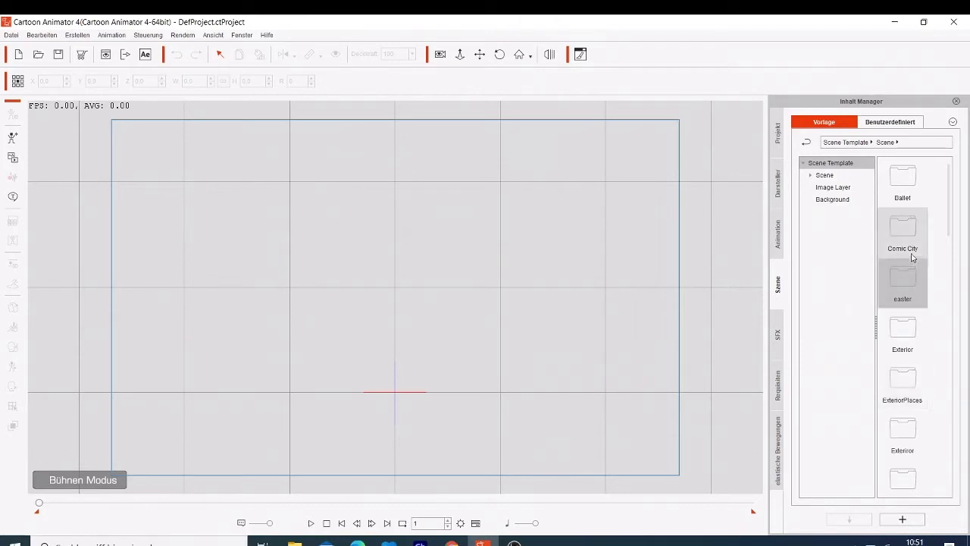
{"action": "scroll", "coordinate": [911, 319], "scroll_direction": "down", "scroll_amount": 5}
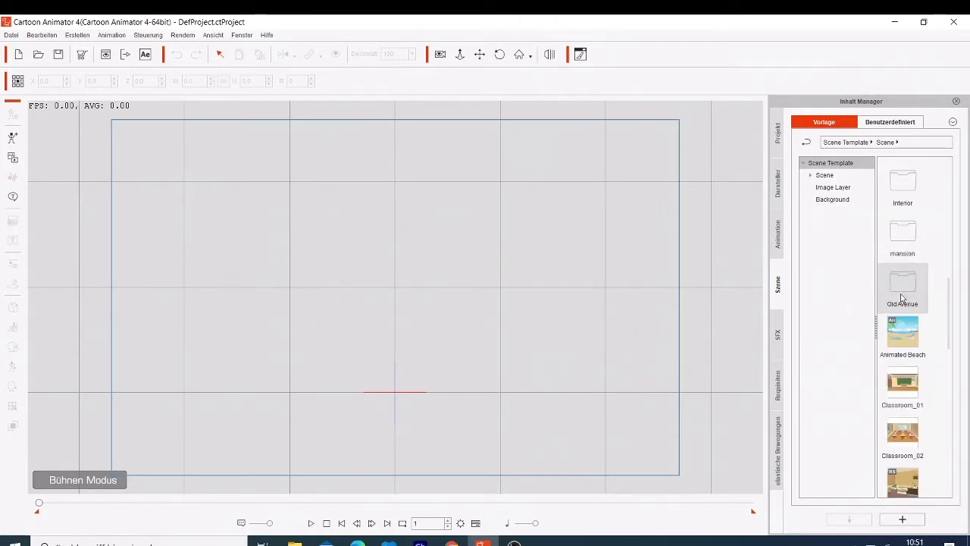
{"action": "double_click", "coordinate": [906, 387]}
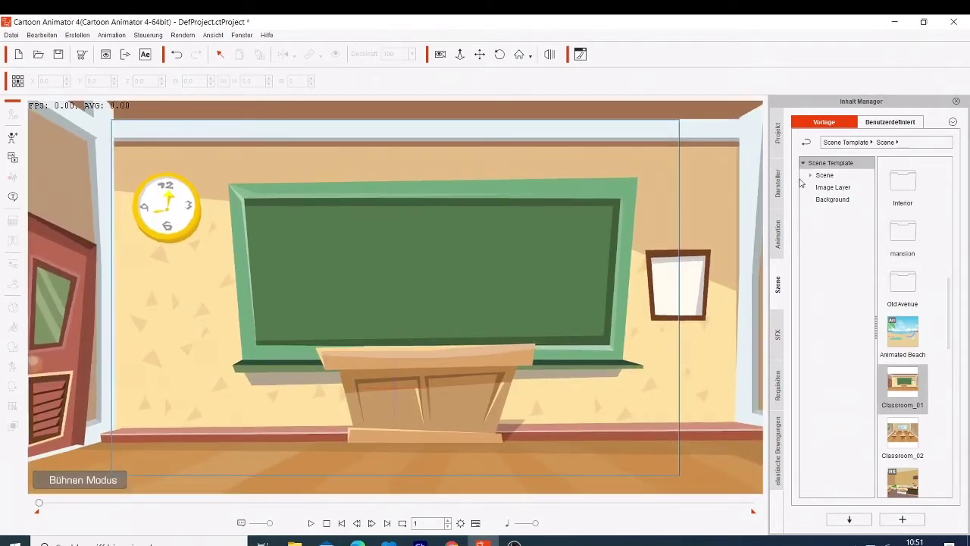
{"action": "left_click", "coordinate": [778, 241]}
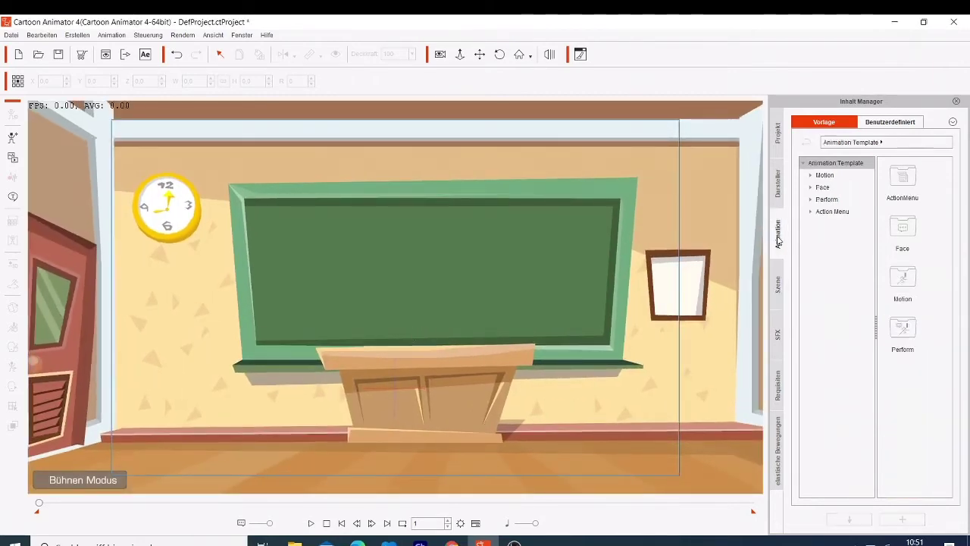
- Add Martha_F from _G3 360 > 1_G3 Human, placed in front of the desk and scaled to 124.3%
{"action": "left_click", "coordinate": [778, 183]}
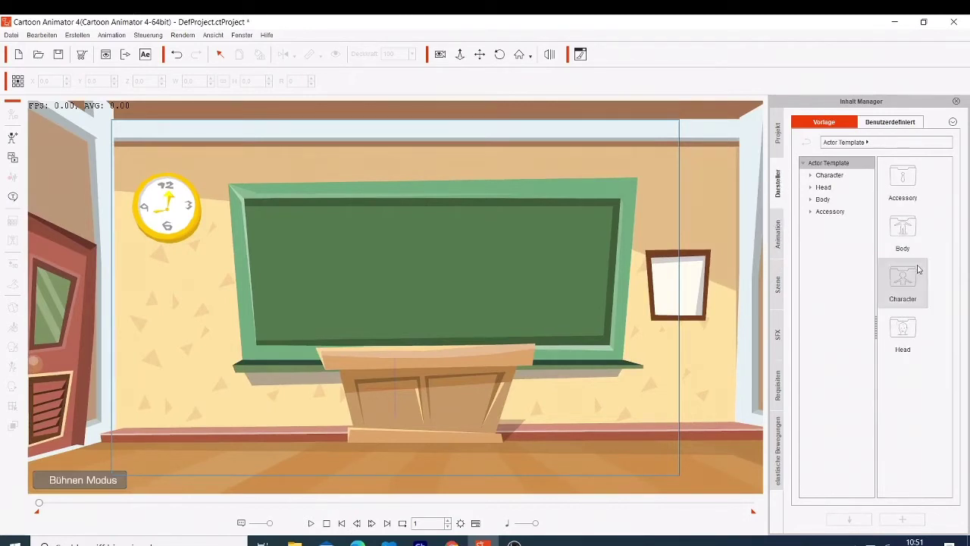
{"action": "double_click", "coordinate": [912, 275]}
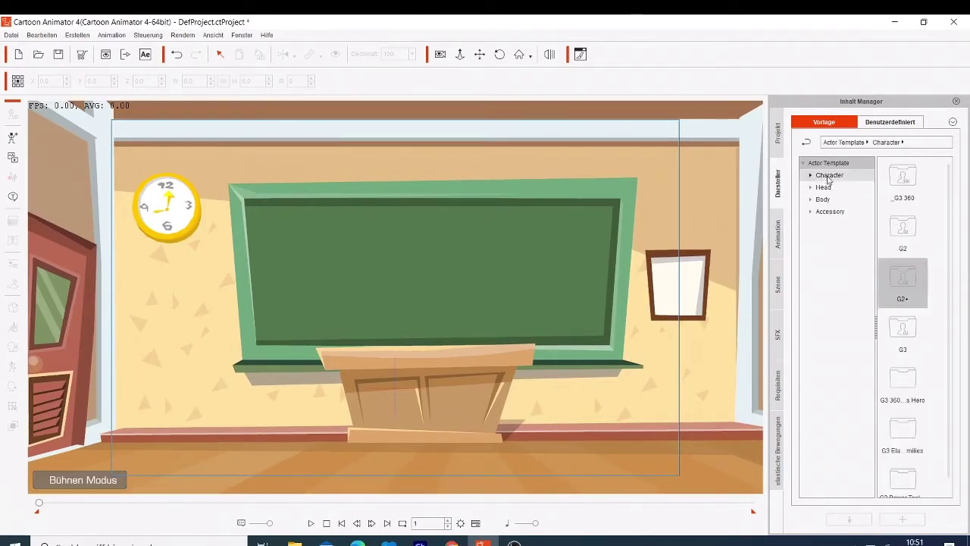
{"action": "double_click", "coordinate": [897, 179]}
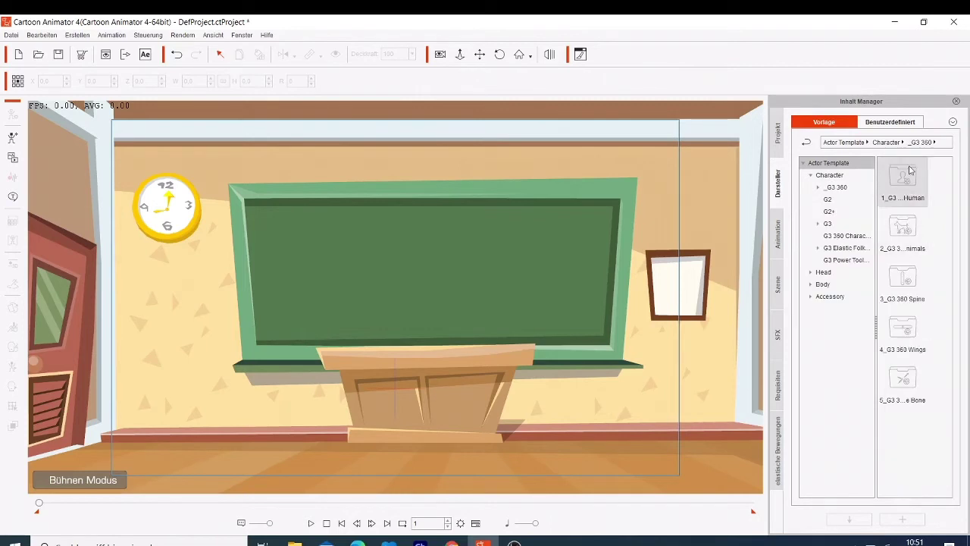
{"action": "double_click", "coordinate": [905, 178]}
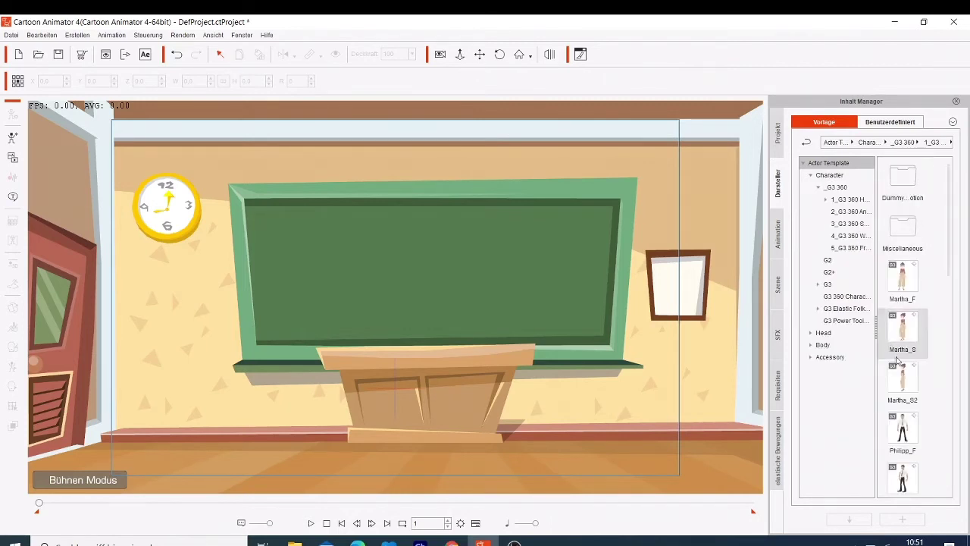
{"action": "left_click_drag", "start_coordinate": [908, 288], "coordinate": [435, 344]}
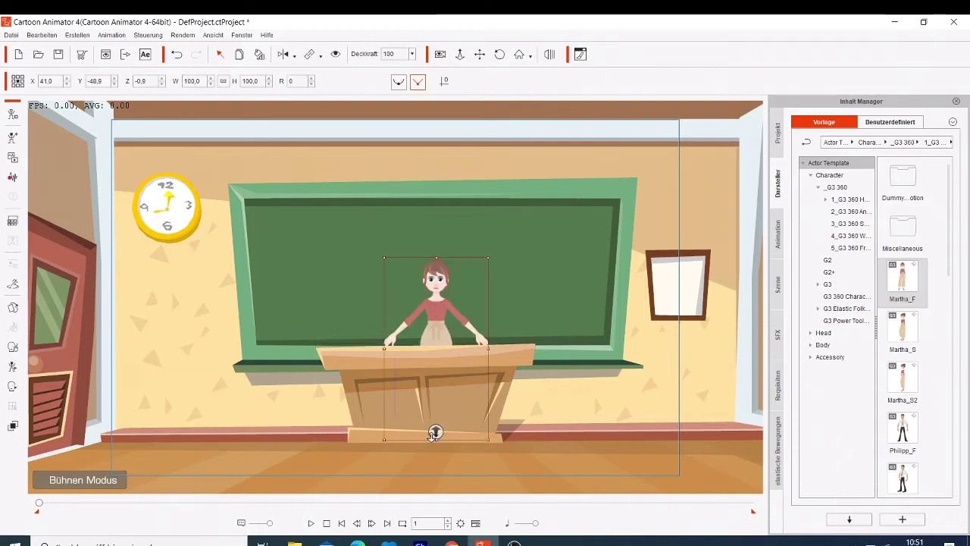
{"action": "left_click_drag", "start_coordinate": [436, 432], "coordinate": [458, 485]}
{"action": "left_click_drag", "start_coordinate": [505, 248], "coordinate": [523, 197]}
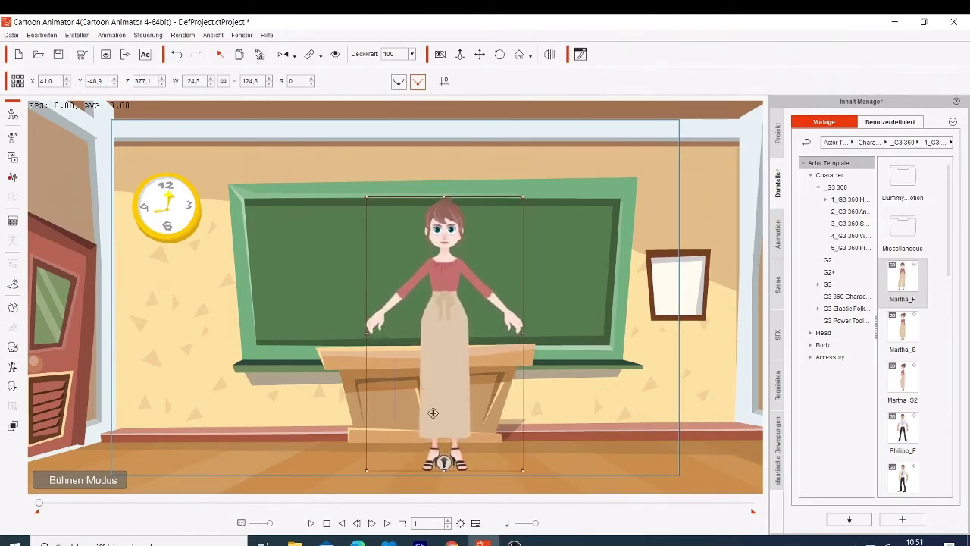
- Apply the Idle_Stand action to the Martha teacher from her Aktionsmenü
{"action": "right_click", "coordinate": [457, 352]}
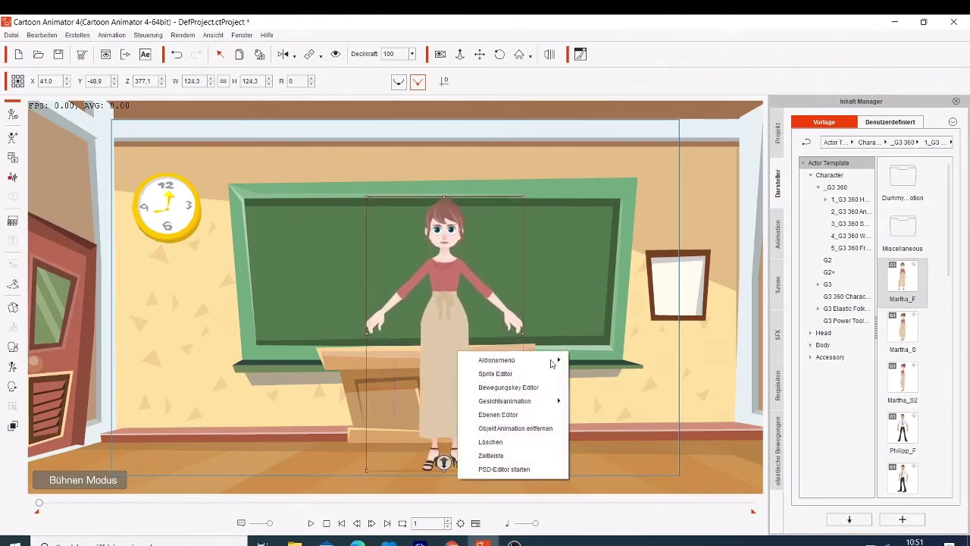
{"action": "left_click", "coordinate": [556, 361]}
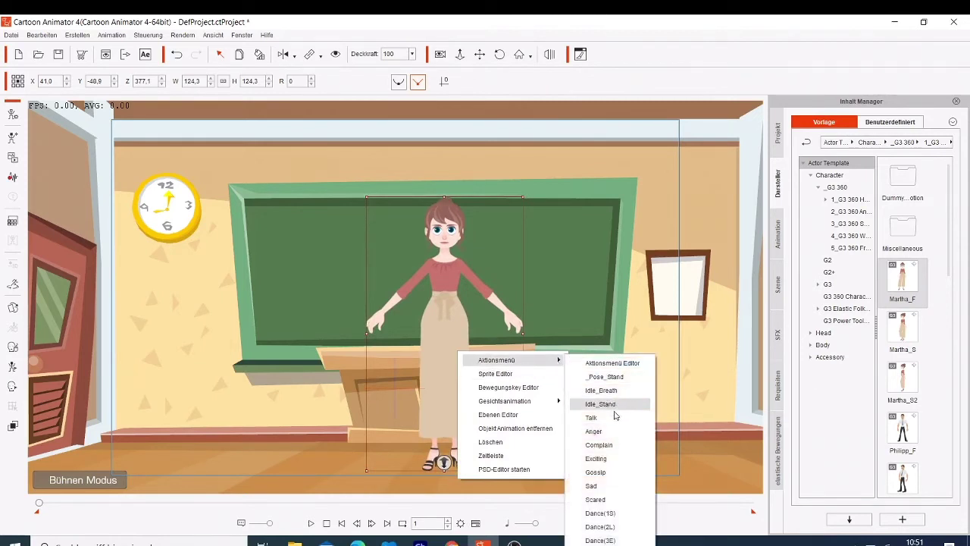
{"action": "left_click", "coordinate": [613, 404]}
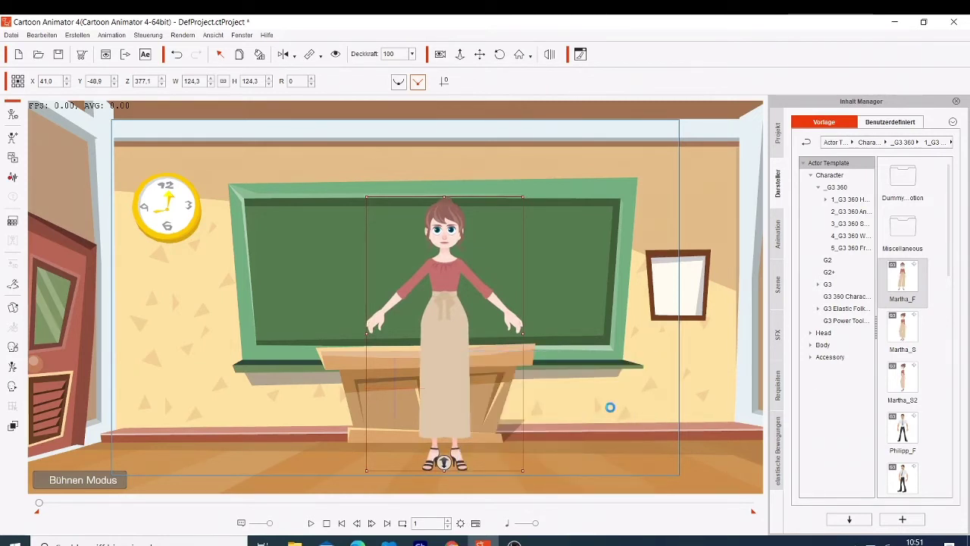
- Play and stop the teacher's Idle_Stand animation, then switch to Character Animator
{"action": "key", "text": "space"}
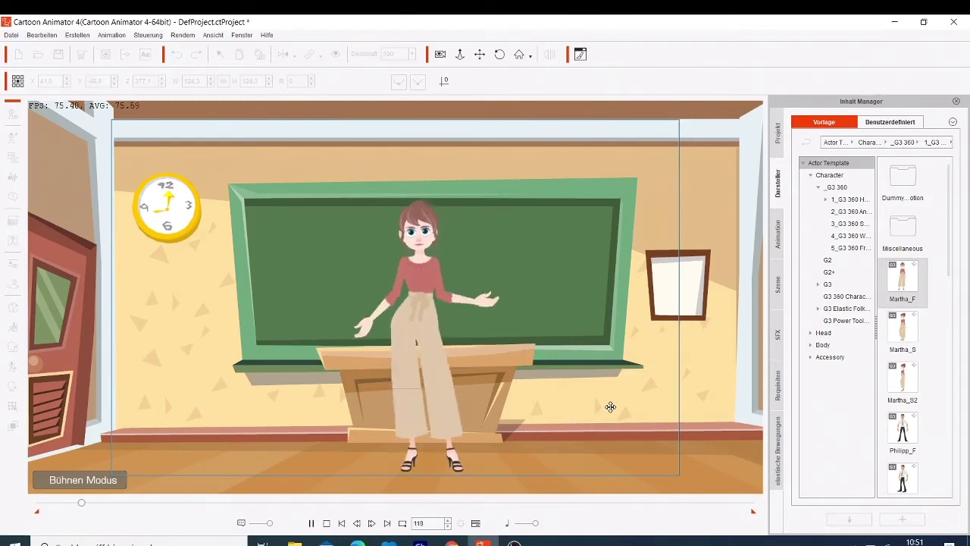
{"action": "key", "text": "space"}
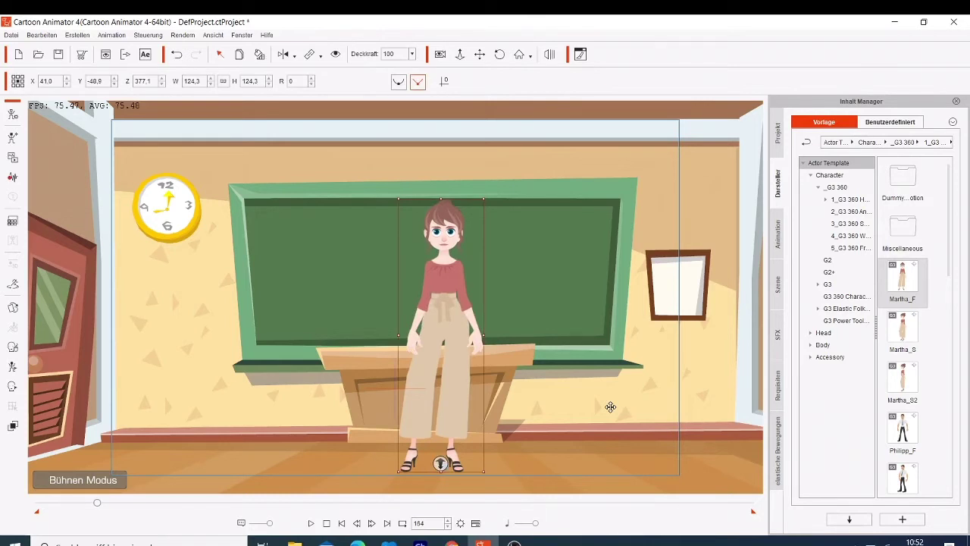
{"action": "left_click", "coordinate": [420, 540]}
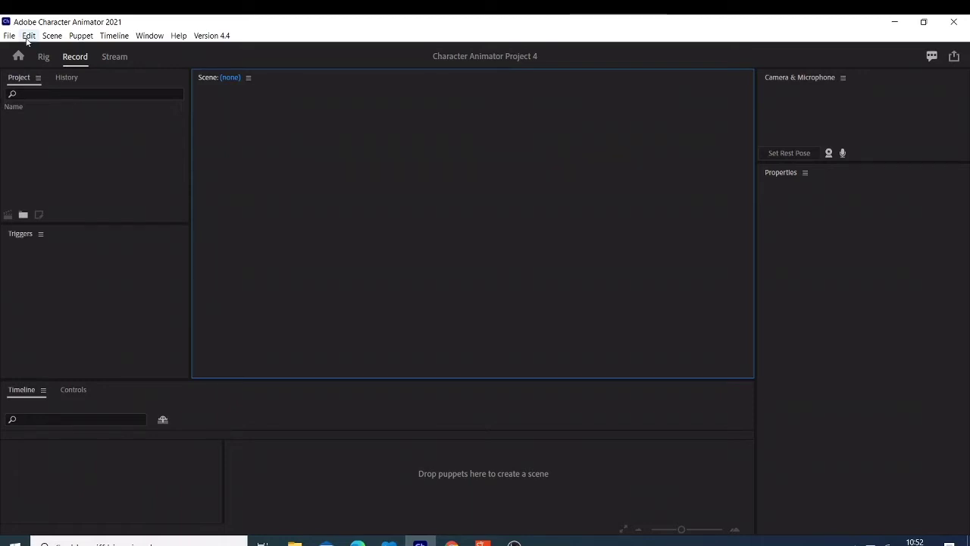
- Open the Heather example puppet from the Character Animator Home screen
{"action": "left_click", "coordinate": [18, 56]}
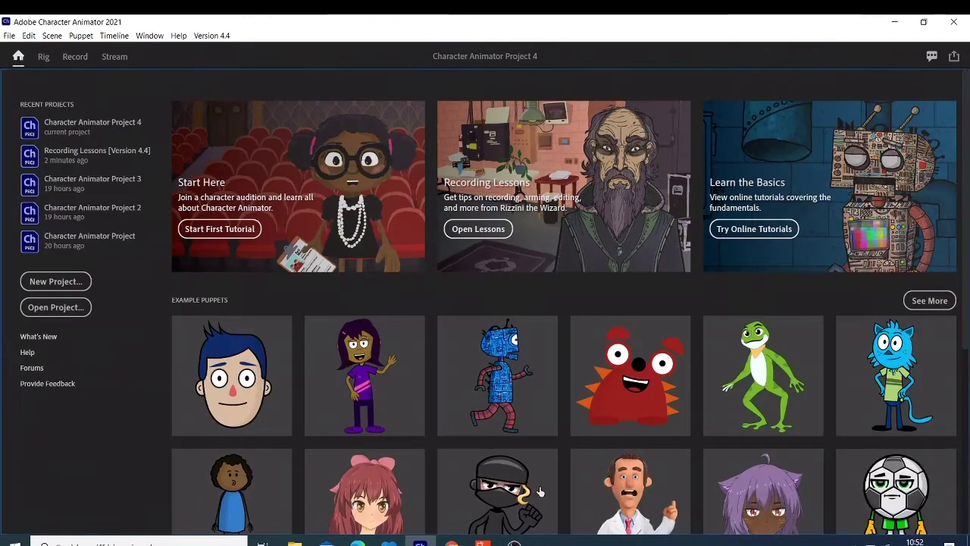
{"action": "scroll", "coordinate": [491, 280], "scroll_direction": "down", "scroll_amount": 5}
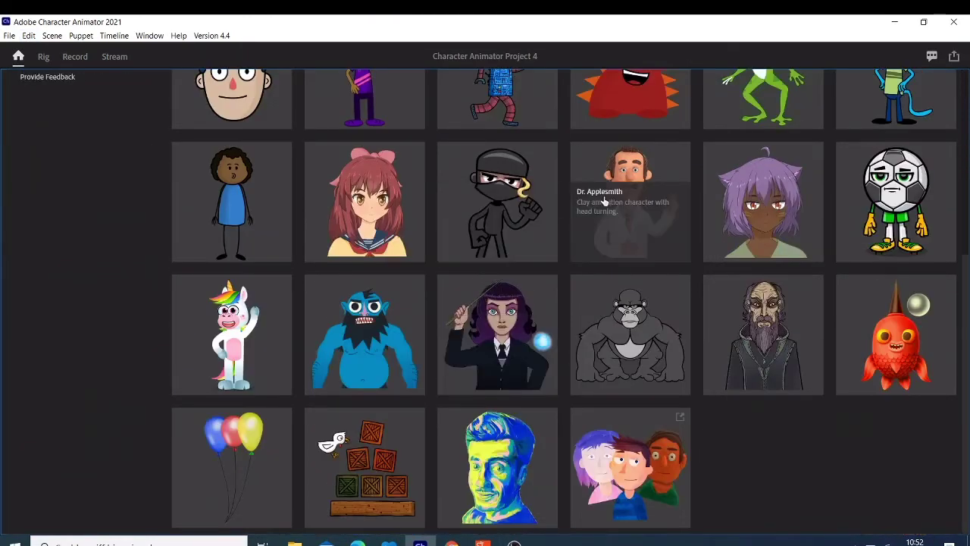
{"action": "mouse_move", "coordinate": [459, 371]}
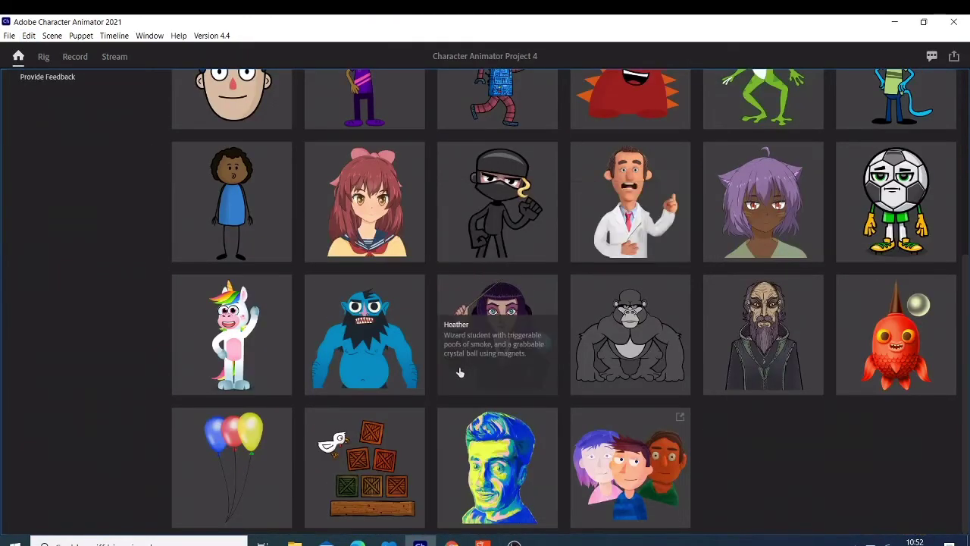
{"action": "left_click", "coordinate": [491, 299]}
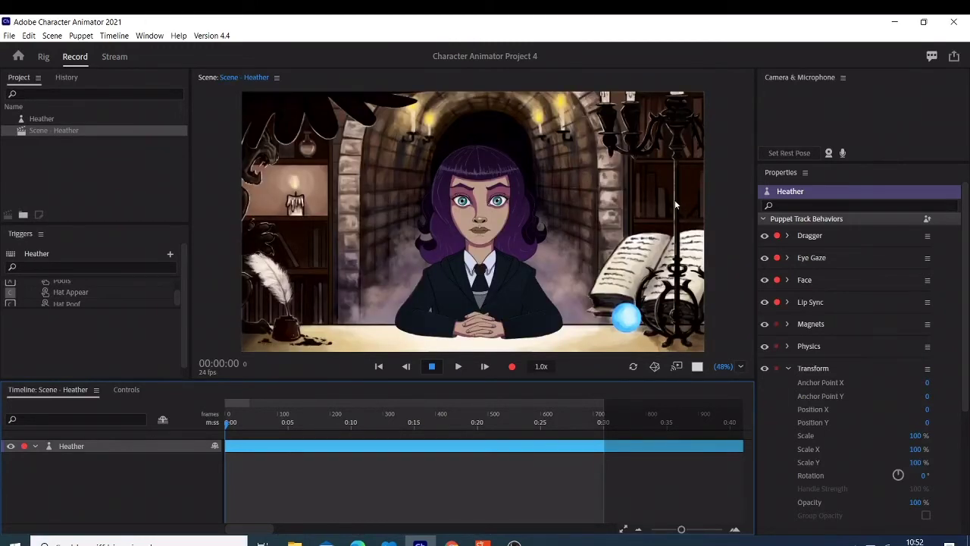
- Test Heather with the camera, then the microphone, turning each off, and return to Cartoon Animator
{"action": "left_click", "coordinate": [828, 152]}
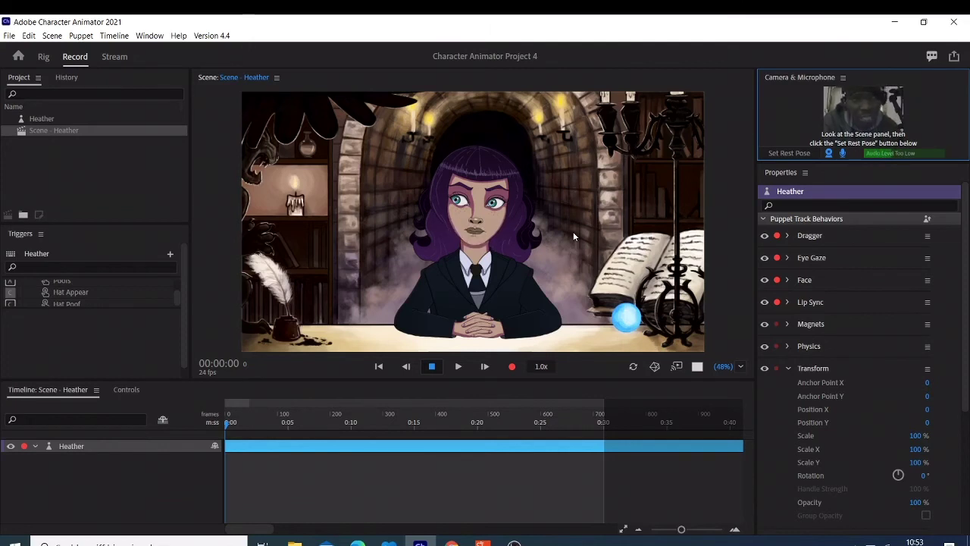
{"action": "left_click", "coordinate": [829, 154]}
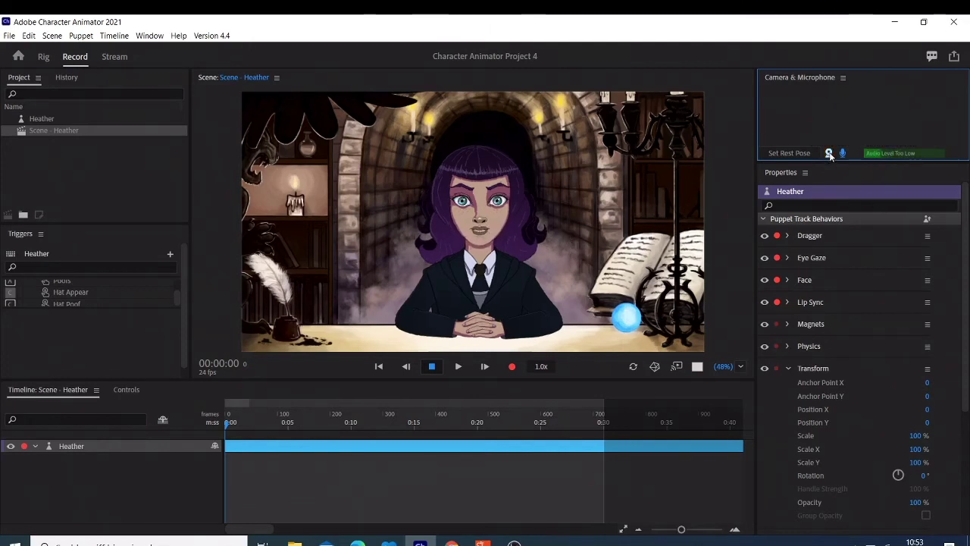
{"action": "left_click", "coordinate": [841, 154]}
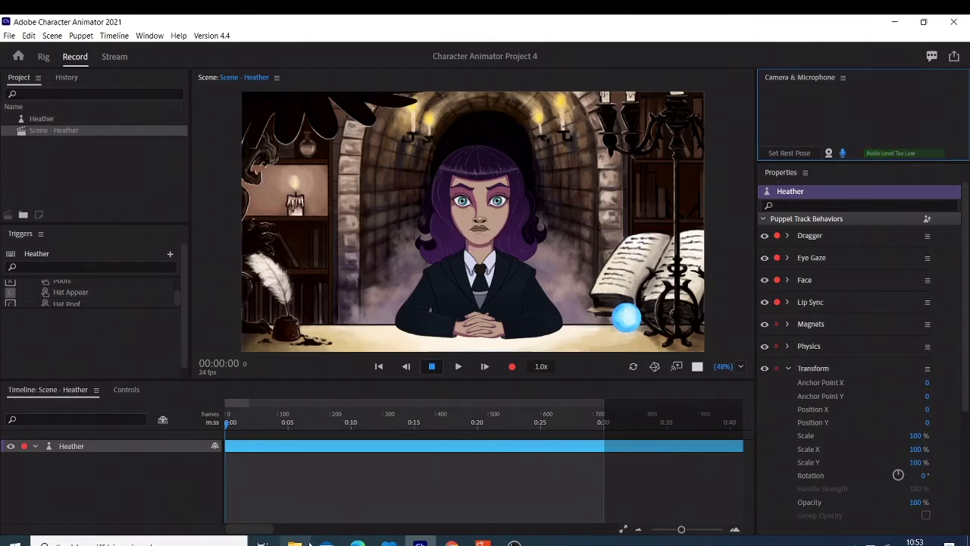
{"action": "left_click", "coordinate": [842, 154]}
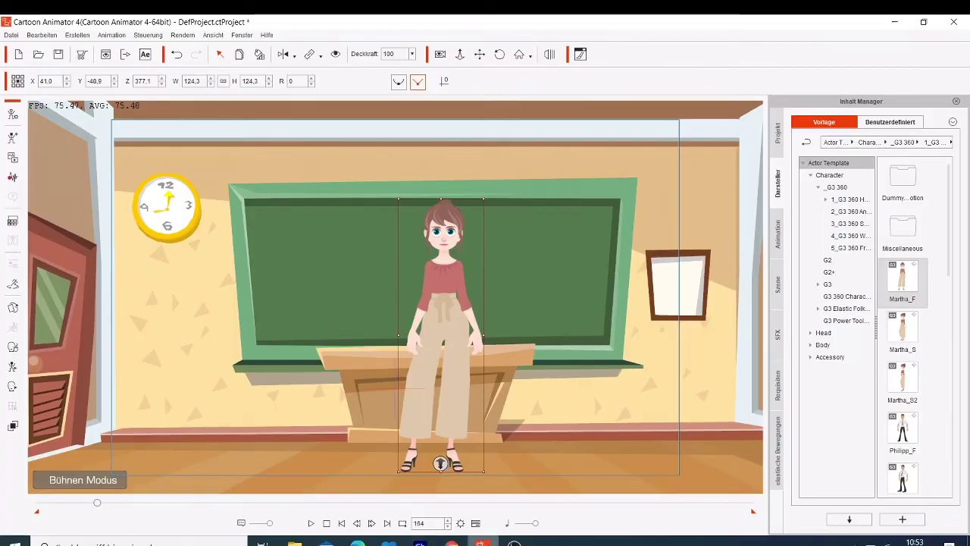
{"action": "left_click", "coordinate": [482, 540]}
- Replay the teacher's Idle_Stand animation from frame 1, stop it, and return to Character Animator
{"action": "left_click", "coordinate": [341, 522]}
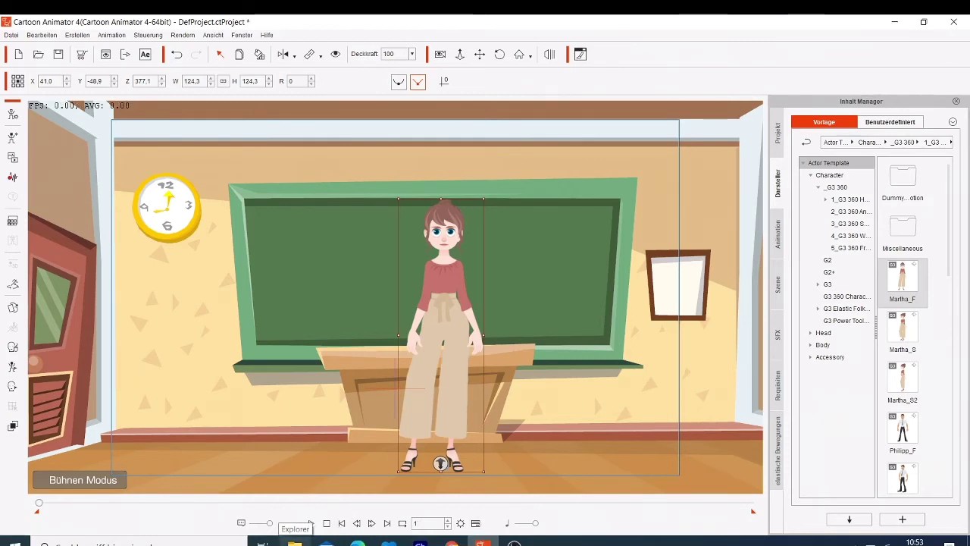
{"action": "left_click", "coordinate": [311, 523]}
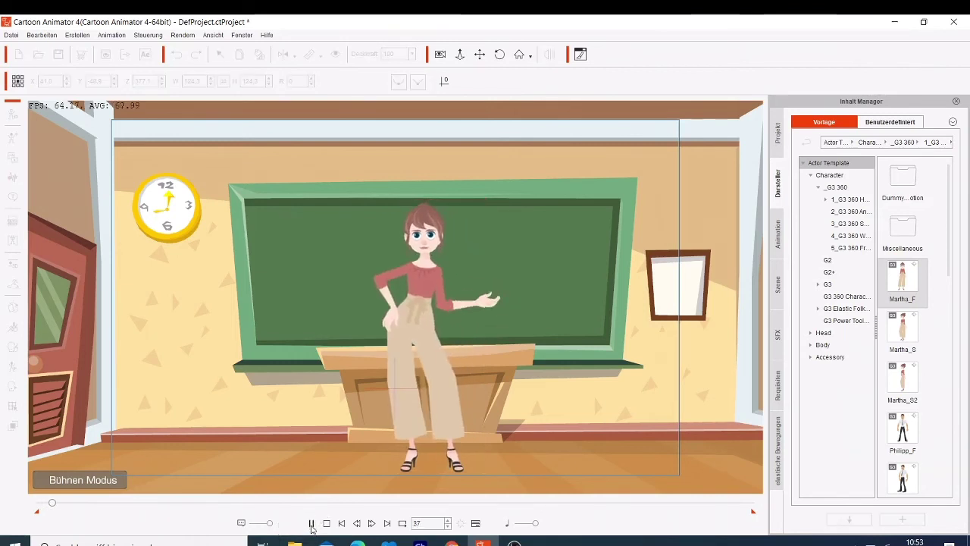
{"action": "left_click", "coordinate": [341, 524]}
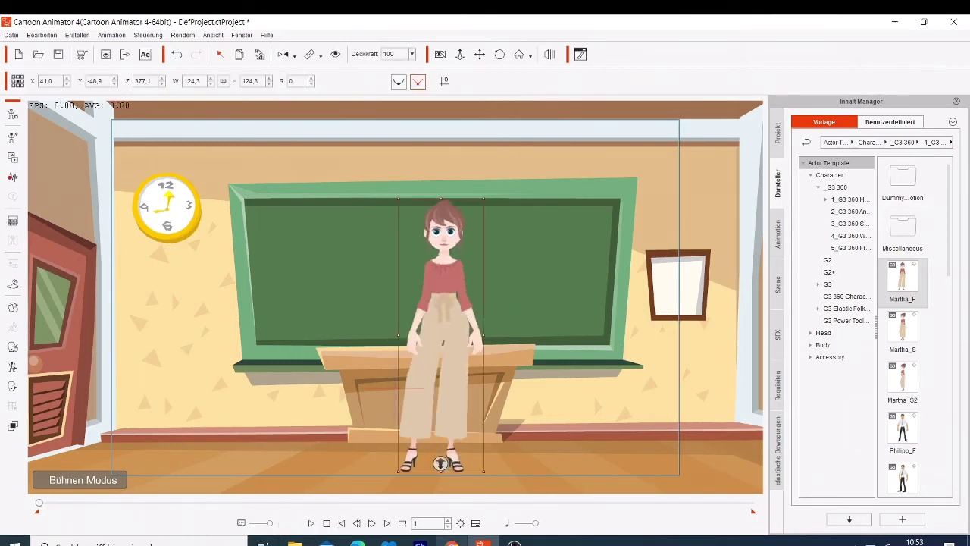
{"action": "left_click", "coordinate": [420, 542]}
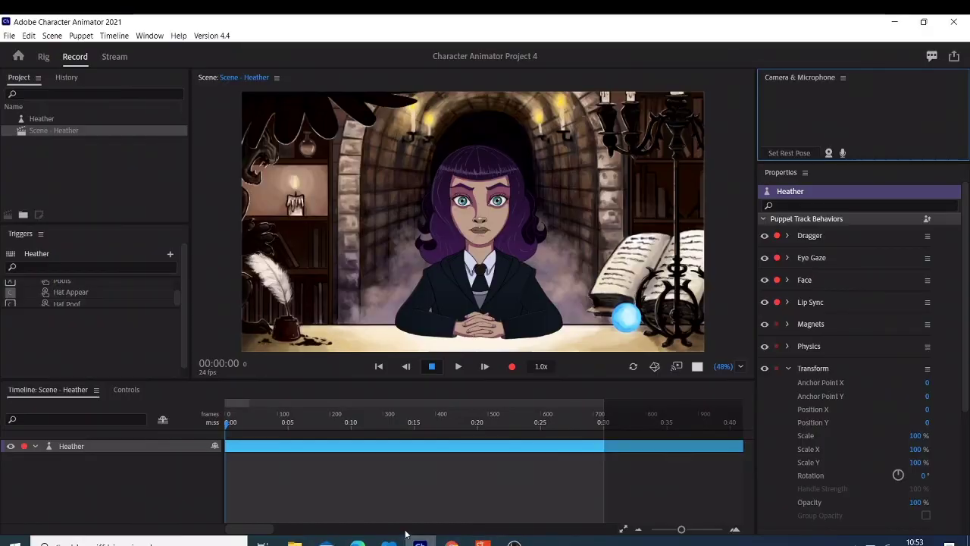